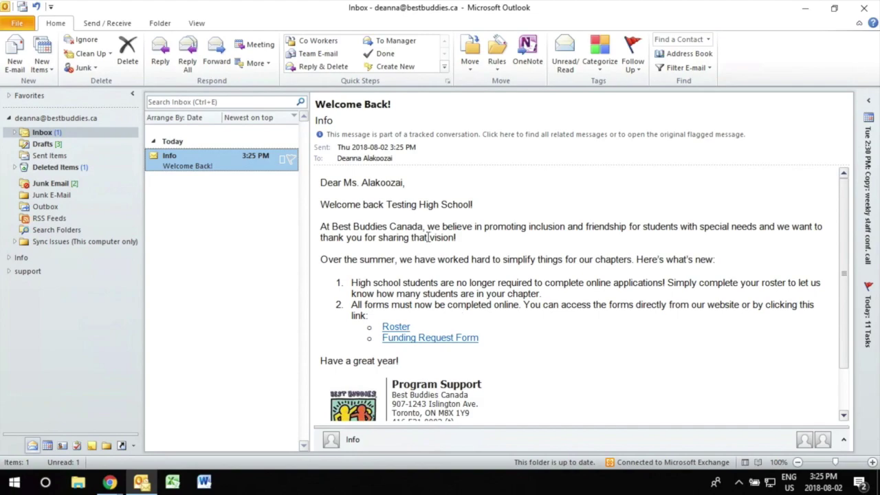
Step: Open the Funding Request Form link under item 2 of the Welcome Back email
{"action": "left_click", "coordinate": [439, 342]}
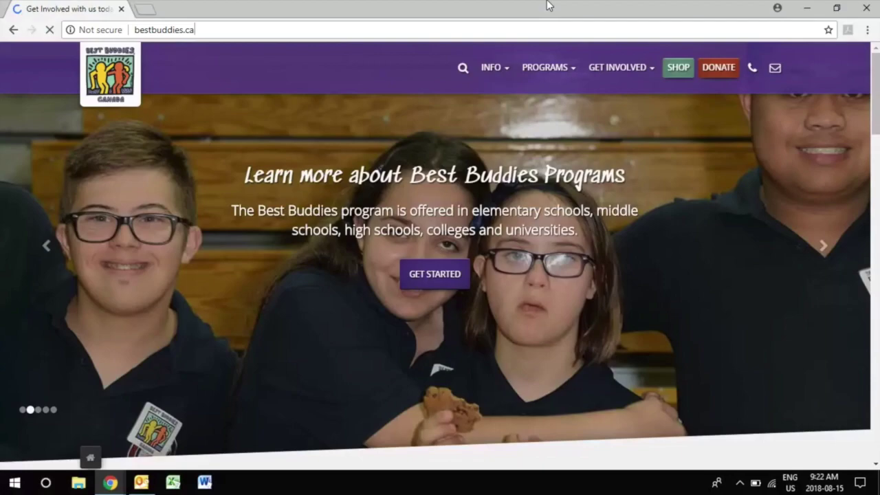
Step: Go to INFO > Helpful Resources and scroll to the Roster and Funding Request form buttons
{"action": "left_click_drag", "start_coordinate": [195, 30], "coordinate": [132, 29]}
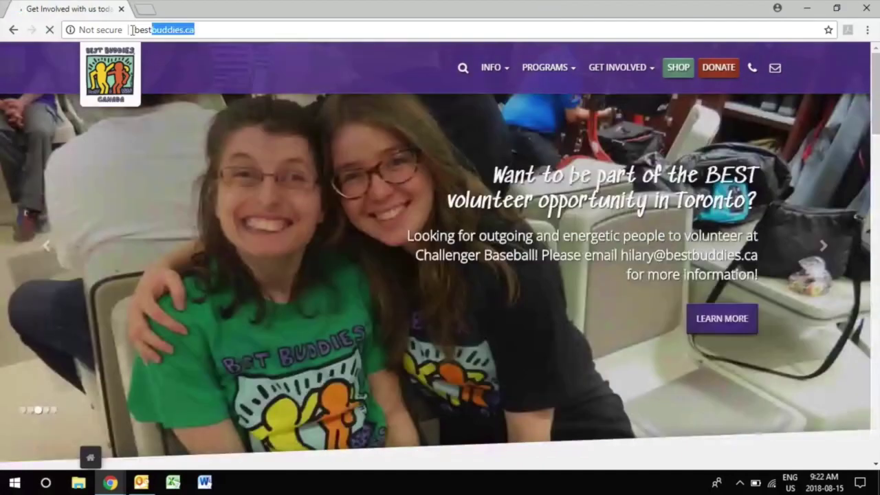
{"action": "left_click", "coordinate": [493, 67]}
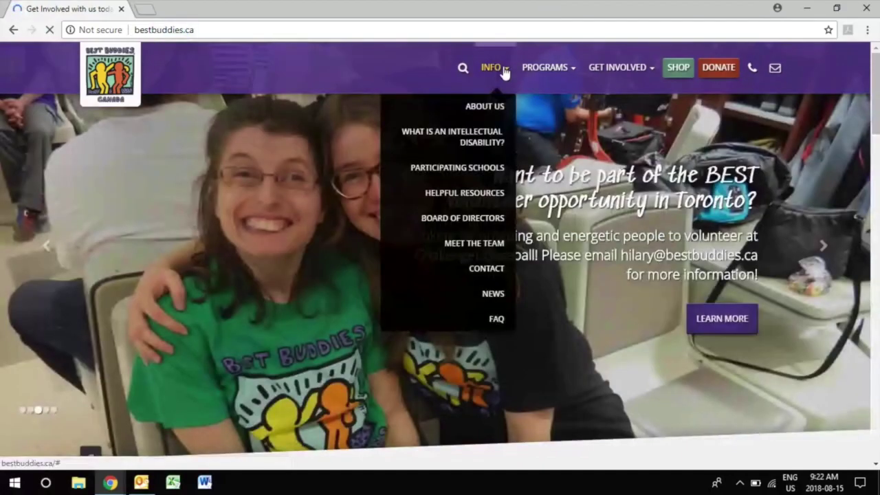
{"action": "left_click", "coordinate": [484, 199]}
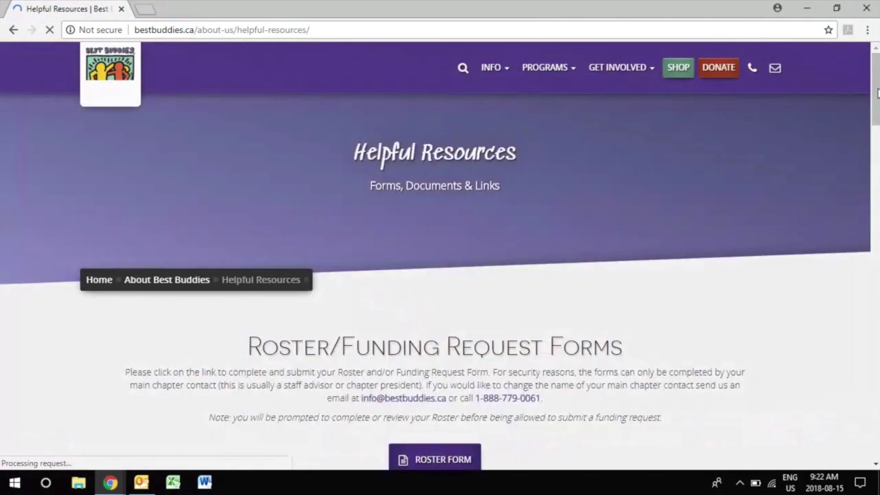
{"action": "scroll", "coordinate": [440, 275], "scroll_direction": "down", "scroll_amount": 4}
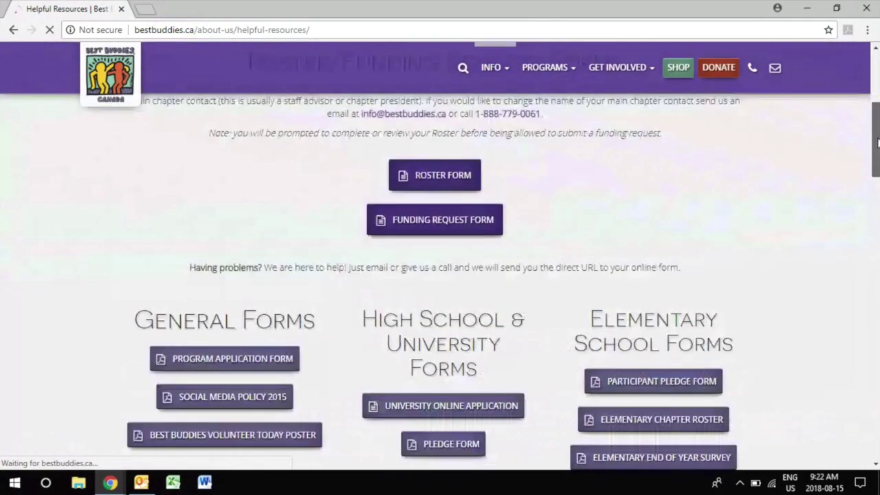
Step: Request a roster update for Testing High School, a high school in Ontario
{"action": "left_click", "coordinate": [439, 220]}
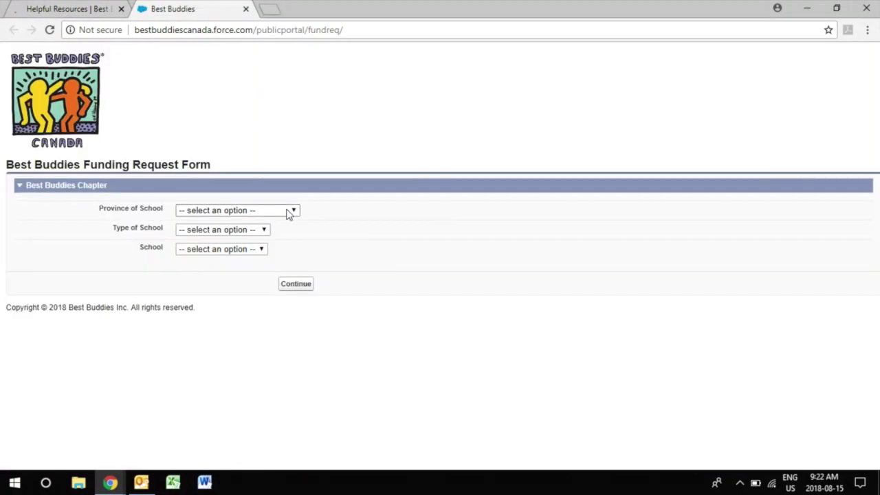
{"action": "left_click", "coordinate": [289, 213]}
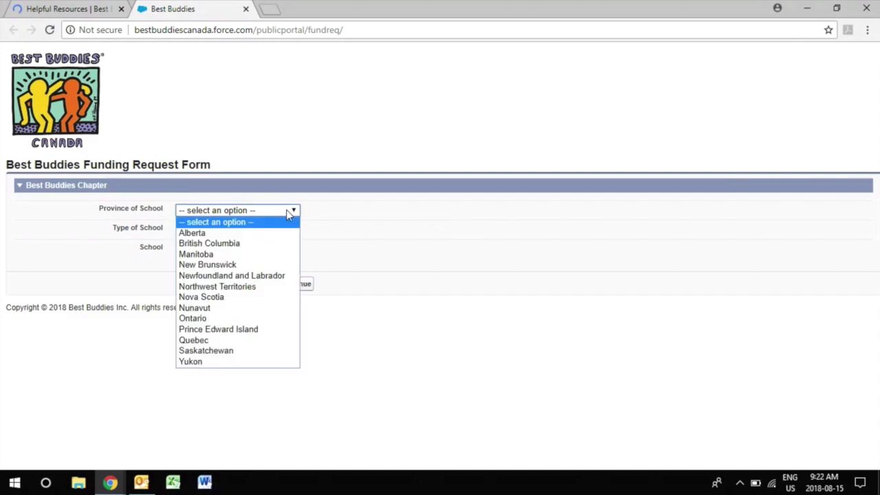
{"action": "left_click", "coordinate": [203, 320]}
{"action": "left_click", "coordinate": [252, 236]}
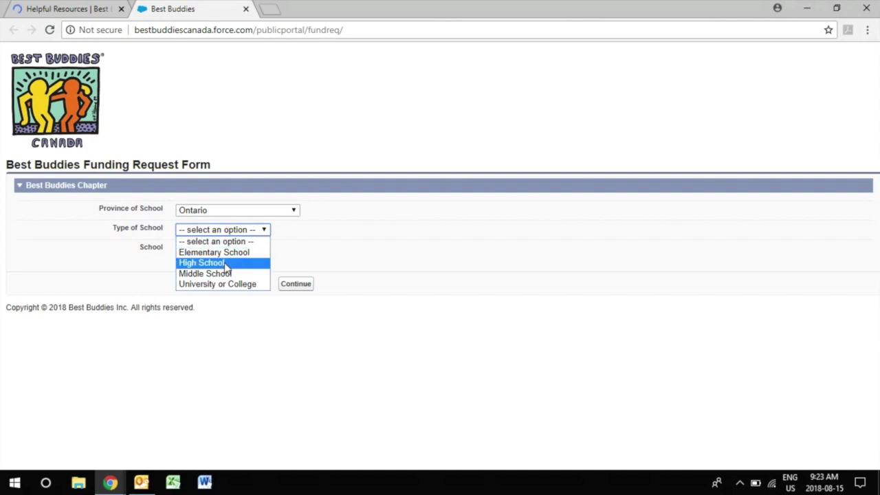
{"action": "left_click", "coordinate": [227, 262]}
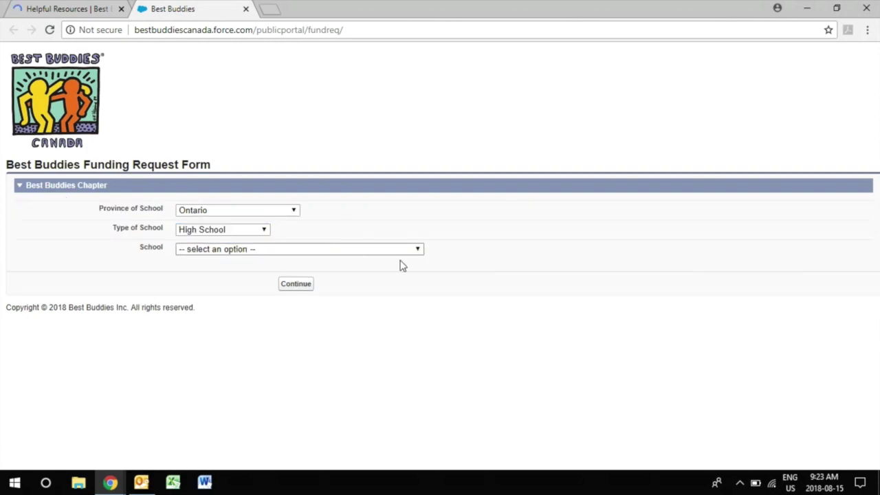
{"action": "left_click", "coordinate": [251, 249]}
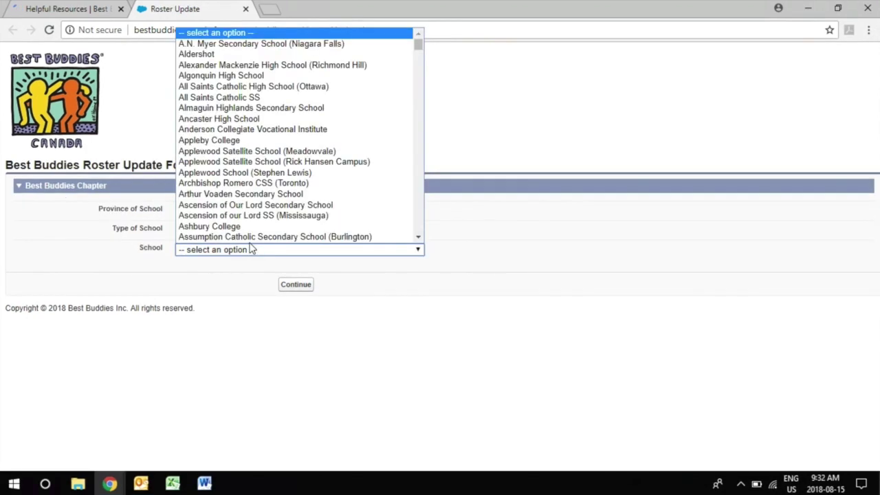
{"action": "type", "text": "Testing"}
{"action": "key", "text": "Return"}
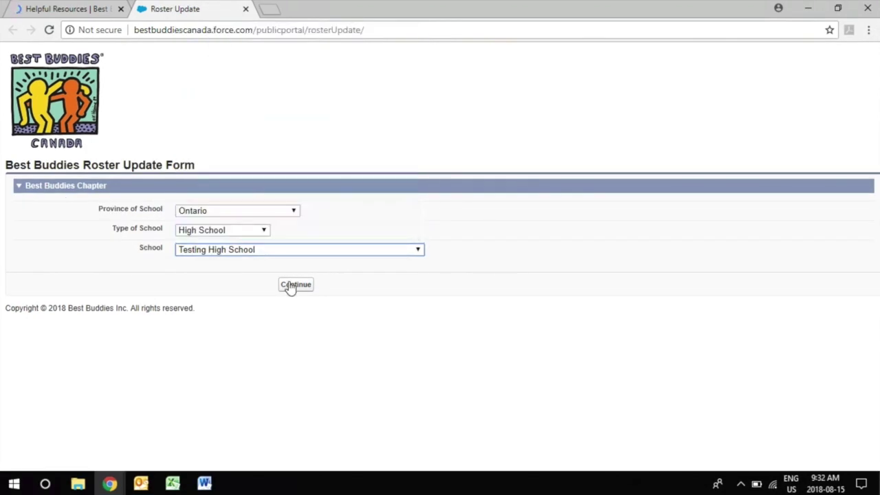
{"action": "left_click", "coordinate": [289, 285]}
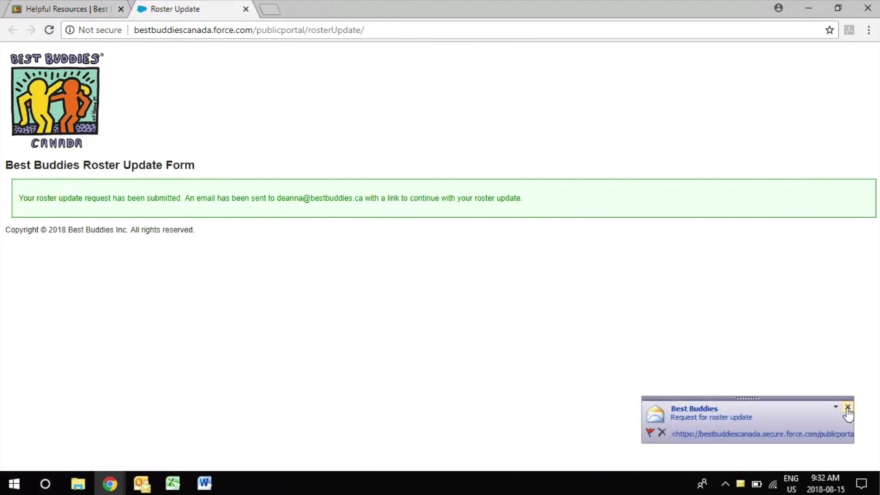
Step: Open the chapter Funding Request Form from the emailed link
{"action": "left_click", "coordinate": [700, 426]}
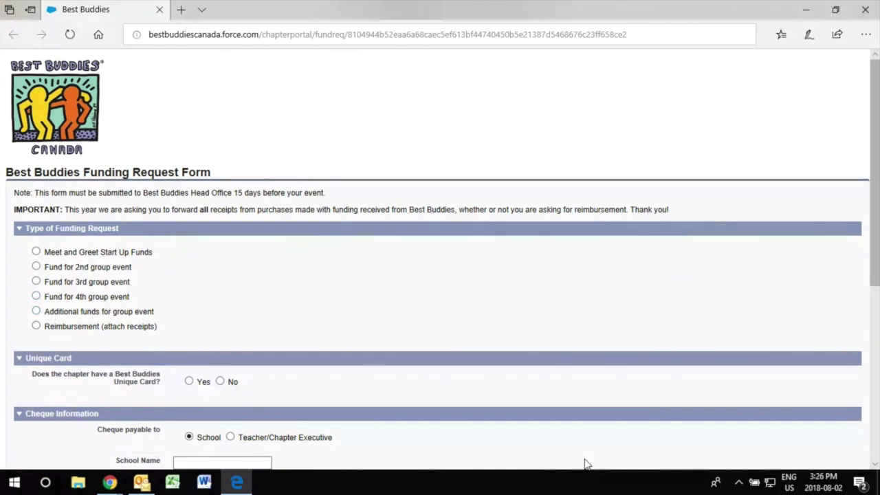
Step: Highlight the 15-day submission-deadline note and the IMPORTANT receipt-forwarding notice
{"action": "left_click_drag", "start_coordinate": [12, 192], "coordinate": [254, 181]}
{"action": "left_click", "coordinate": [286, 178]}
{"action": "triple_click", "coordinate": [306, 177]}
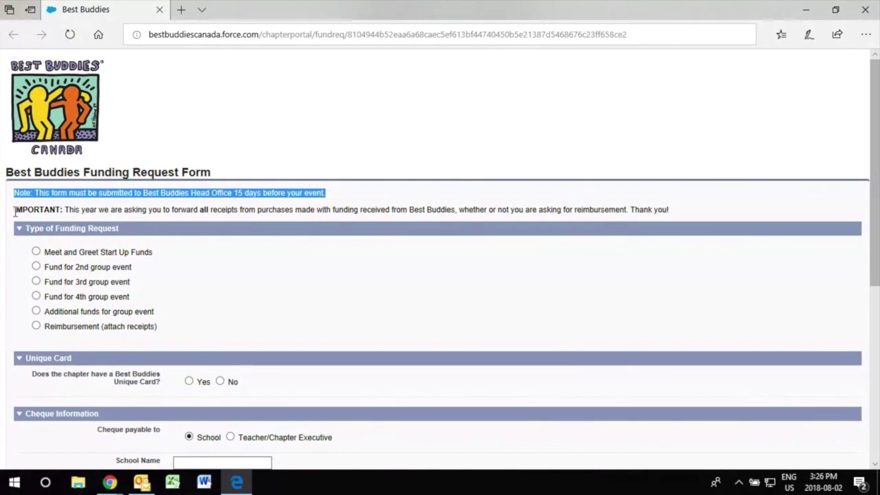
{"action": "left_click_drag", "start_coordinate": [14, 211], "coordinate": [684, 211]}
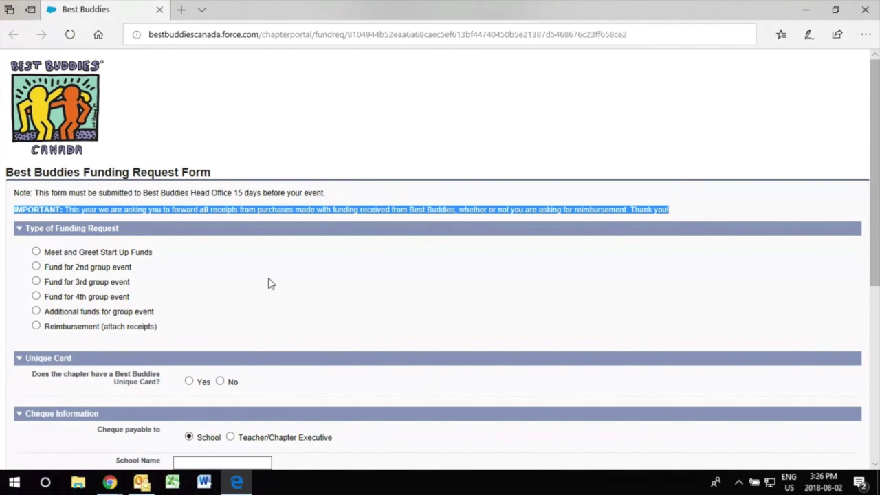
{"action": "left_click", "coordinate": [141, 337]}
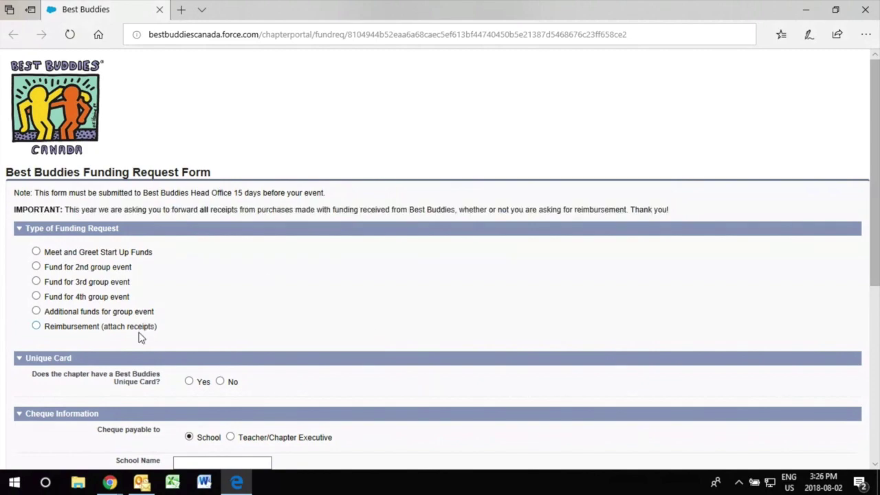
Step: Choose Meet and Greet Start Up Funds and answer No to the Unique Card question
{"action": "left_click", "coordinate": [36, 252]}
{"action": "scroll", "coordinate": [288, 268], "scroll_direction": "down", "scroll_amount": 1}
{"action": "scroll", "coordinate": [288, 268], "scroll_direction": "down", "scroll_amount": 3}
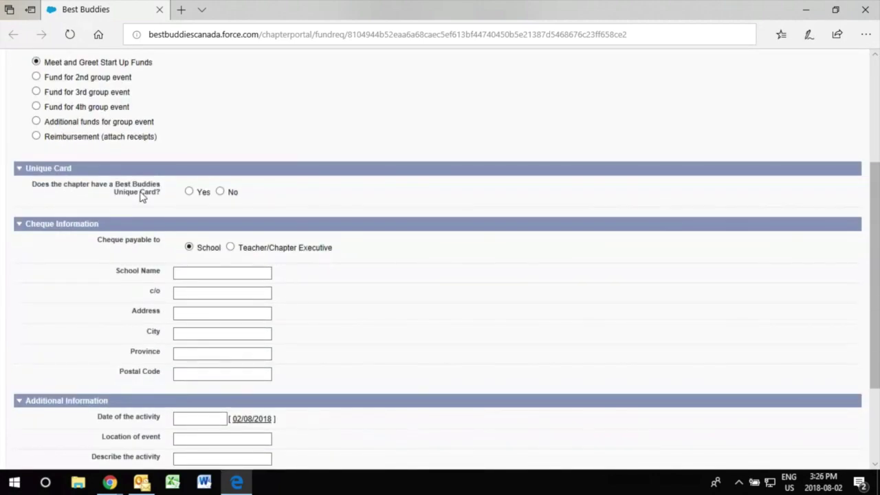
{"action": "left_click", "coordinate": [220, 193]}
{"action": "scroll", "coordinate": [427, 297], "scroll_direction": "down", "scroll_amount": 1}
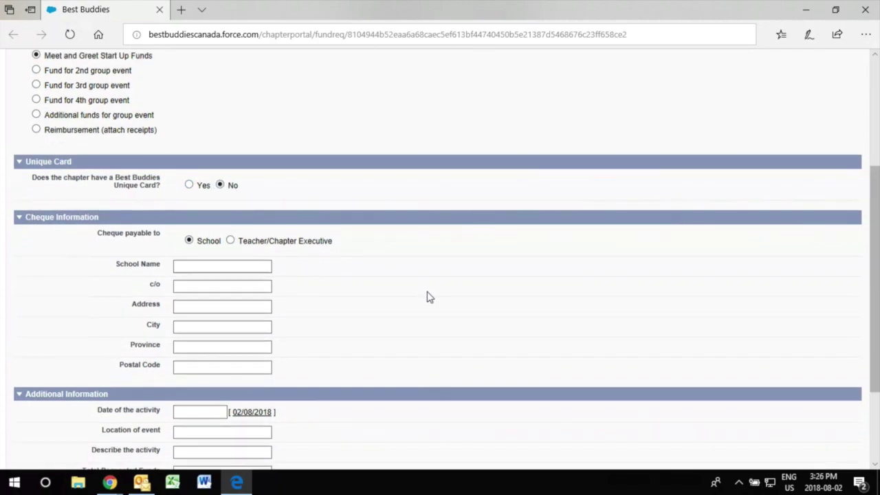
{"action": "scroll", "coordinate": [427, 297], "scroll_direction": "down", "scroll_amount": 1}
Step: Fill the cheque details: Testing High School, care-of contact, street address, Toronto, Ontario, postal code
{"action": "left_click", "coordinate": [204, 209]}
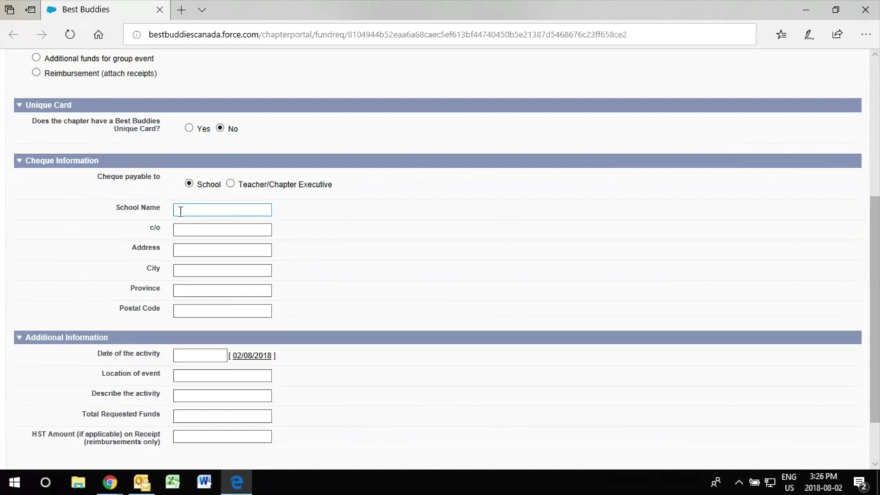
{"action": "left_click", "coordinate": [185, 210]}
{"action": "type", "text": "Test"}
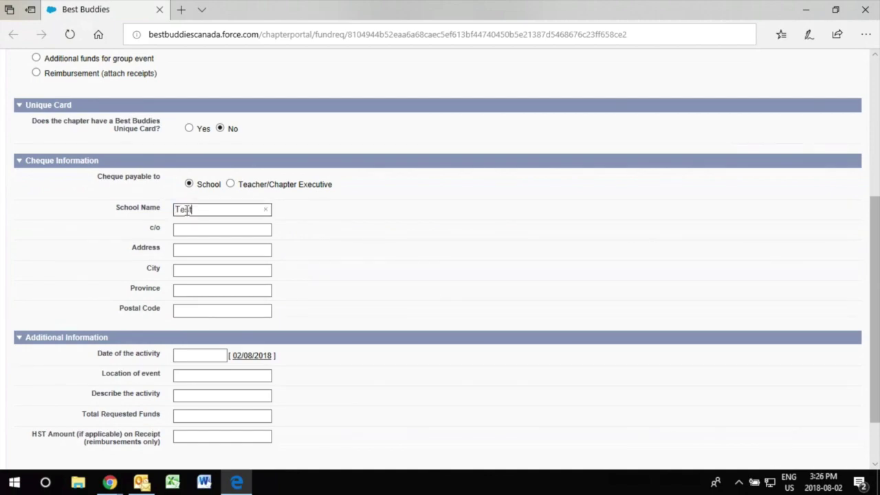
{"action": "type", "text": "ing High School"}
{"action": "key", "text": "Tab"}
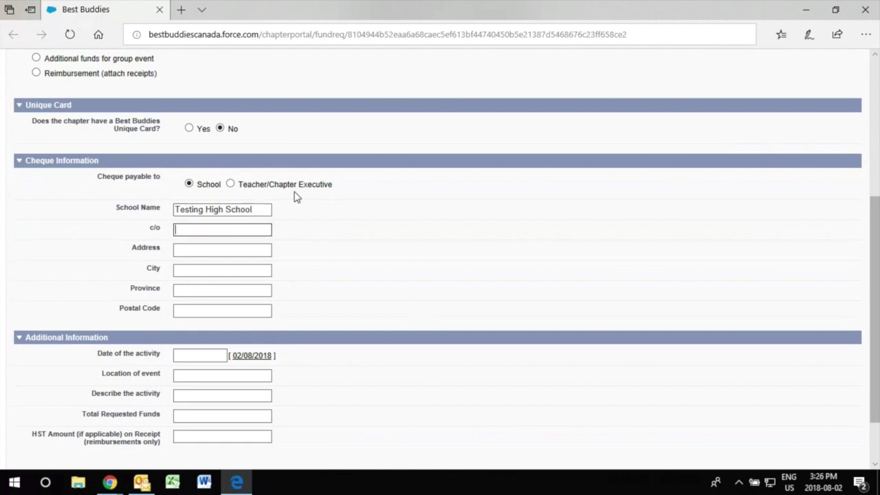
{"action": "key", "text": "Tab"}
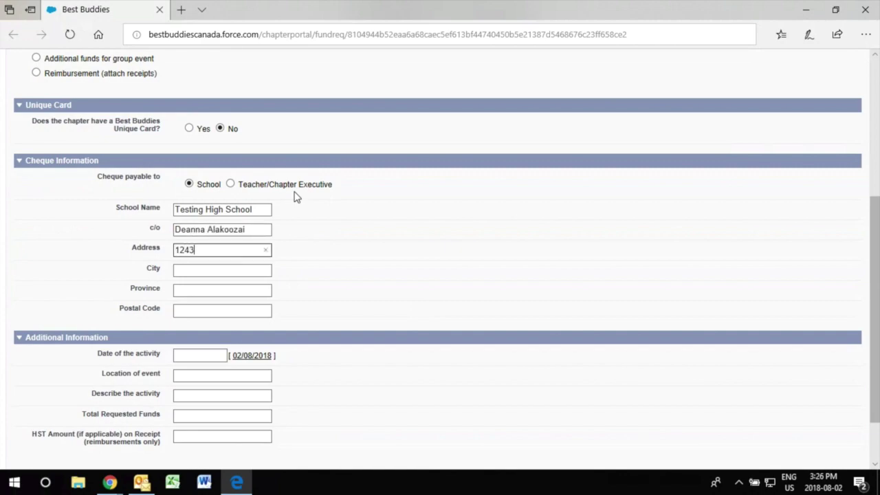
{"action": "key", "text": "Tab"}
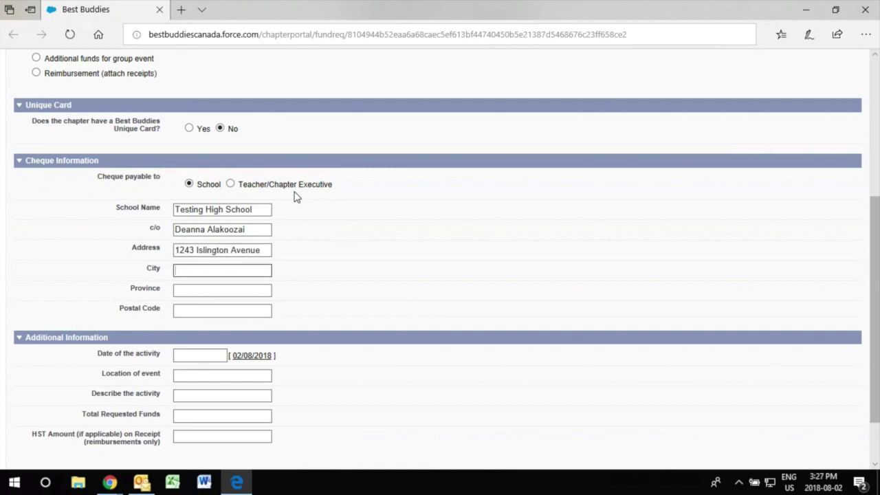
{"action": "type", "text": "Toronto"}
{"action": "key", "text": "Tab"}
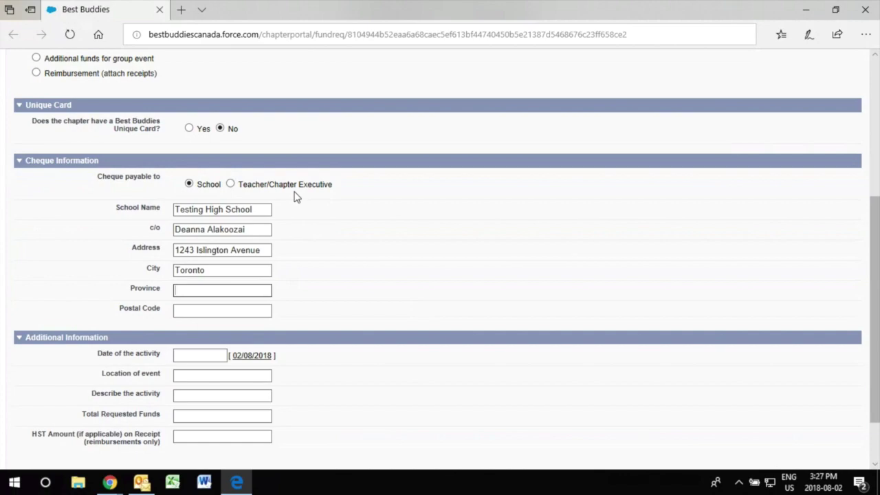
{"action": "type", "text": "Ontario"}
{"action": "key", "text": "Tab"}
{"action": "type", "text": "M8X 1Y9"}
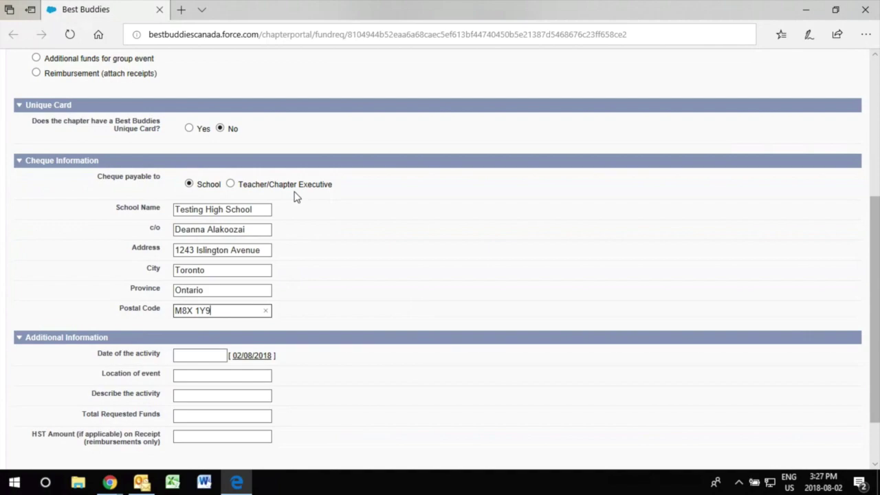
Step: Enter date 14/09/2018, location Testing High School, activity Pizza Party, and $40 requested
{"action": "key", "text": "Tab"}
{"action": "type", "text": "14/09/2018"}
{"action": "scroll", "coordinate": [281, 364], "scroll_direction": "down", "scroll_amount": 2}
{"action": "left_click", "coordinate": [277, 359]}
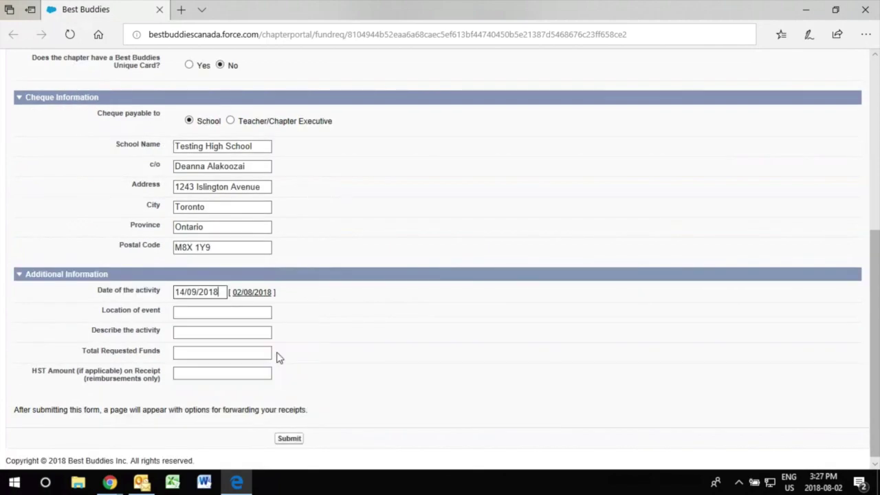
{"action": "left_click", "coordinate": [217, 310]}
{"action": "type", "text": "T"}
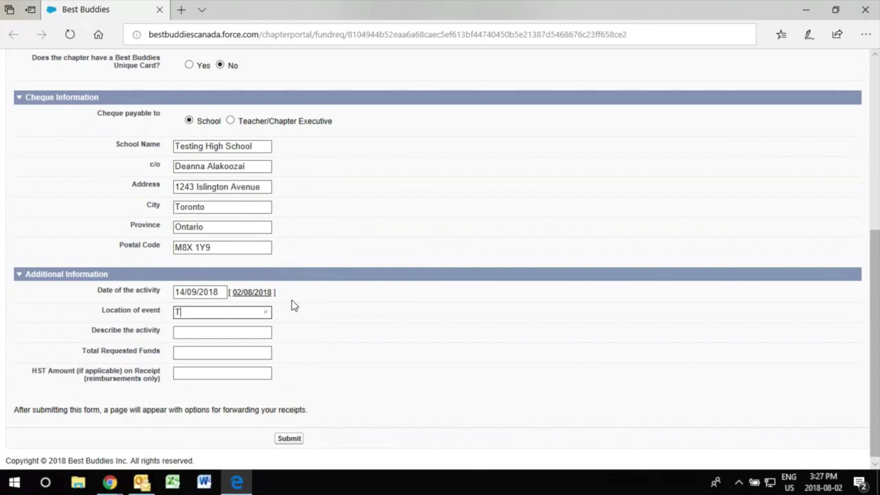
{"action": "type", "text": "esting High School"}
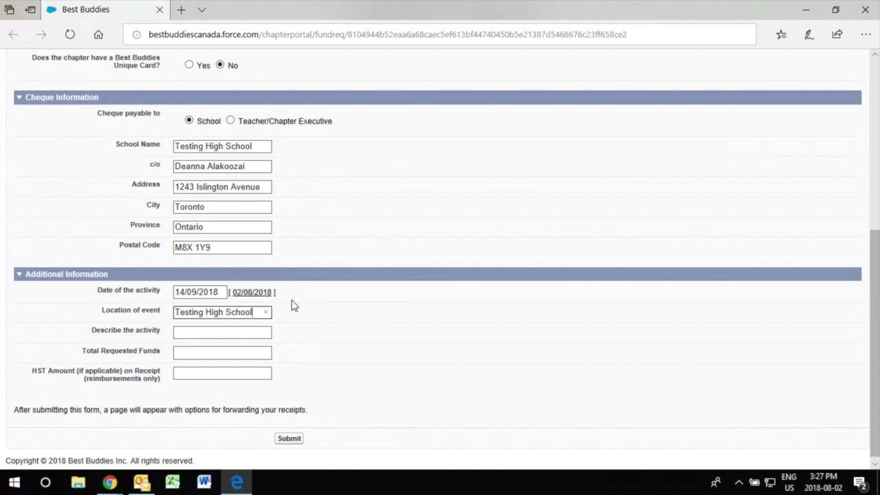
{"action": "left_click", "coordinate": [223, 331]}
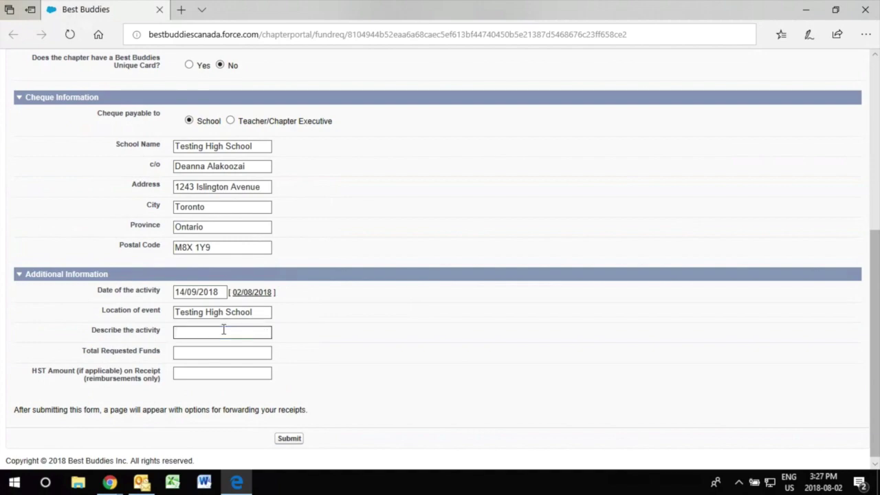
{"action": "type", "text": "Pizza Party"}
{"action": "left_click", "coordinate": [253, 351]}
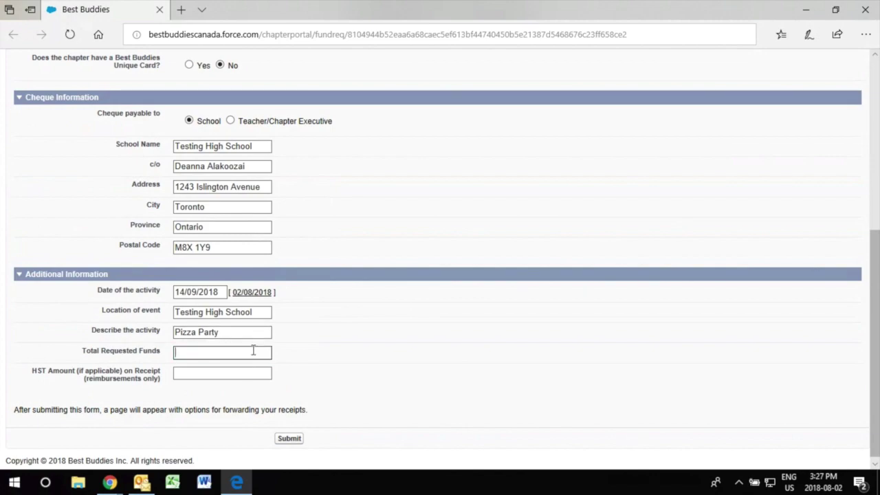
{"action": "type", "text": "$40"}
Step: Submit the completed Pizza Party funding request
{"action": "left_click", "coordinate": [233, 374]}
{"action": "scroll", "coordinate": [333, 353], "scroll_direction": "down", "scroll_amount": 1}
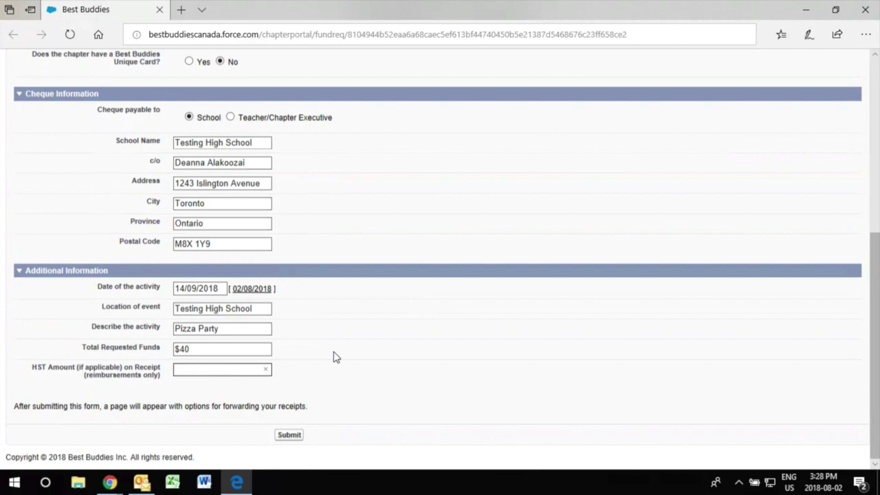
{"action": "left_click", "coordinate": [289, 435]}
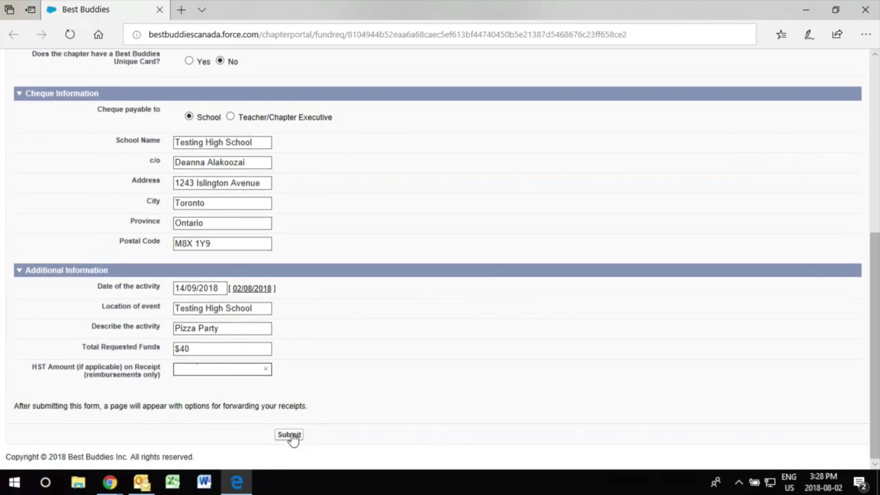
{"action": "left_click", "coordinate": [291, 435]}
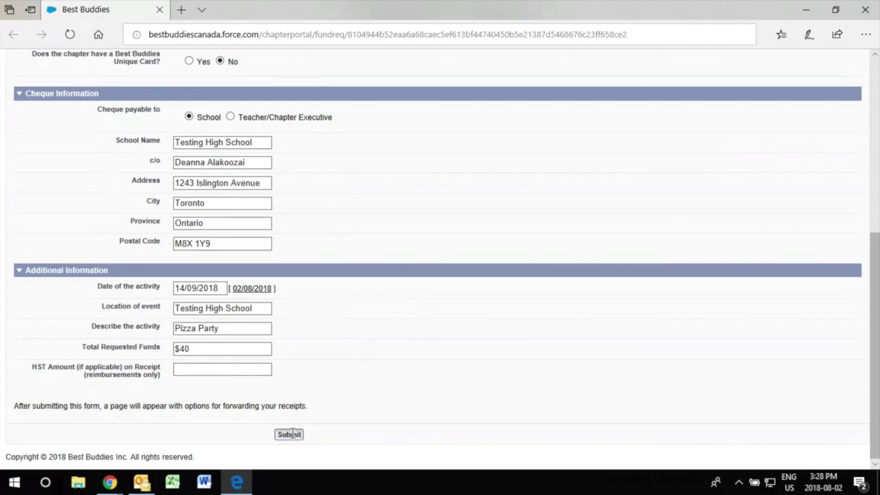
{"action": "left_click", "coordinate": [291, 434]}
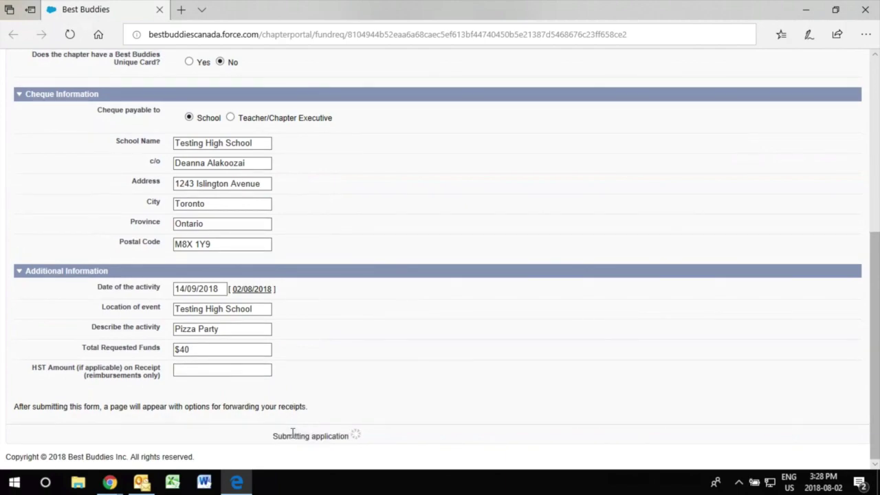
Step: Return to a blank form and choose Reimbursement (attach receipts) with No for Unique Card
{"action": "left_click", "coordinate": [14, 38]}
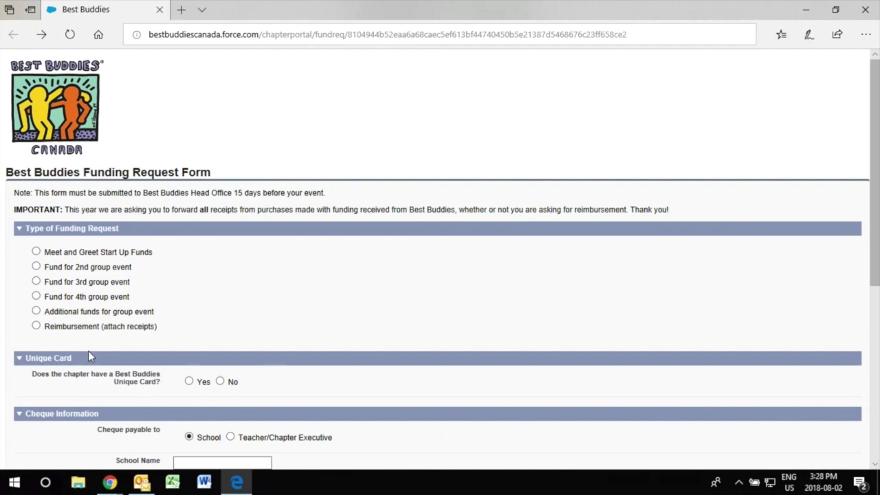
{"action": "left_click", "coordinate": [37, 327]}
{"action": "scroll", "coordinate": [369, 313], "scroll_direction": "down", "scroll_amount": 4}
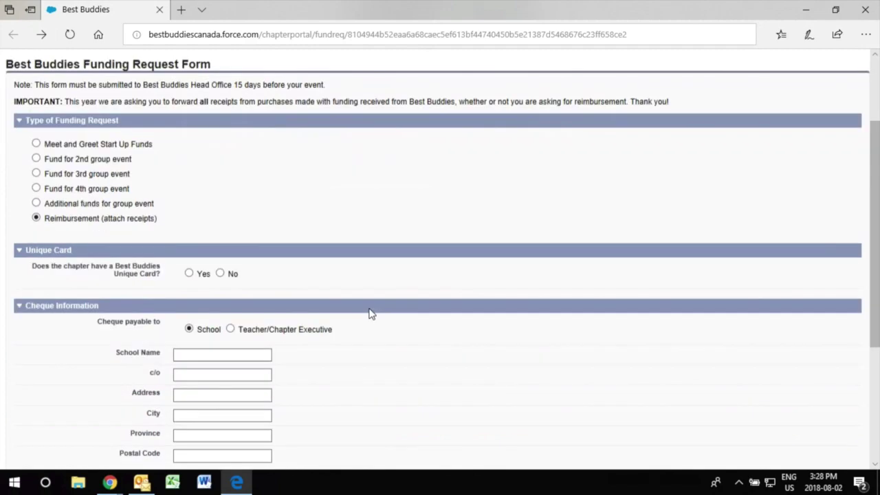
{"action": "left_click", "coordinate": [220, 128]}
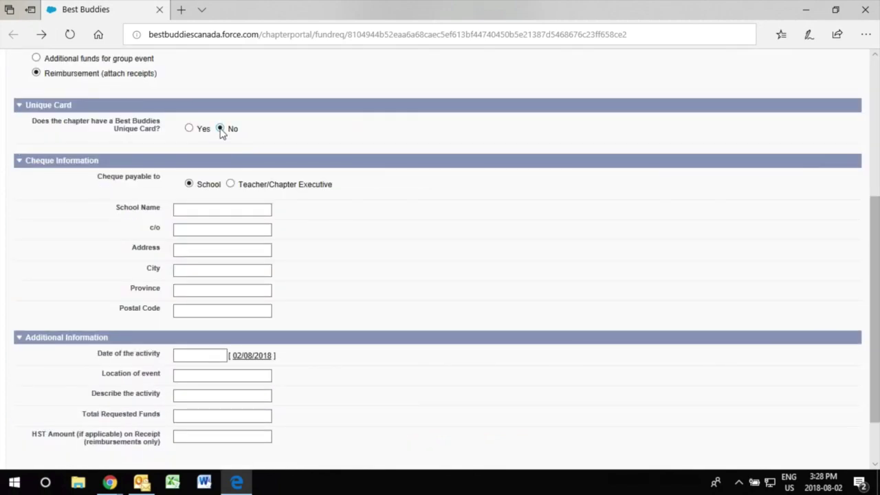
{"action": "left_click", "coordinate": [214, 209]}
Step: Enter Testing High School, the care-of contact, street address, Toronto, Ontario and postal code
{"action": "type", "text": "Testing High School"}
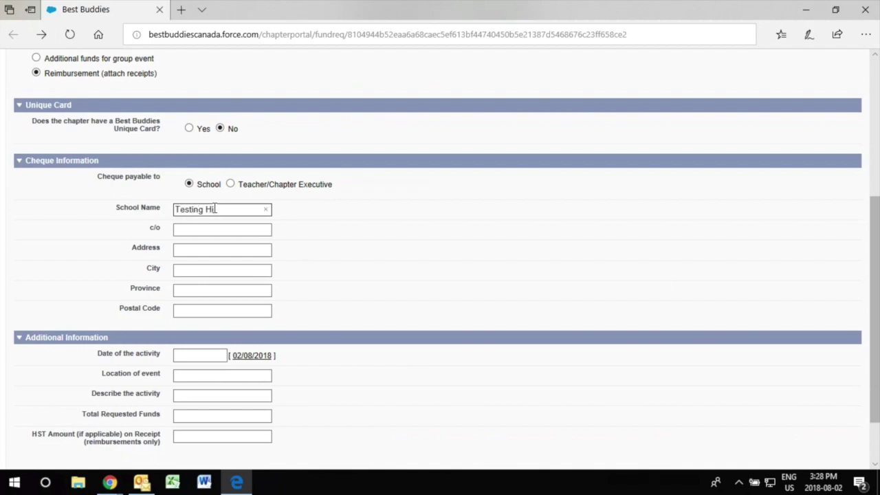
{"action": "key", "text": "Tab"}
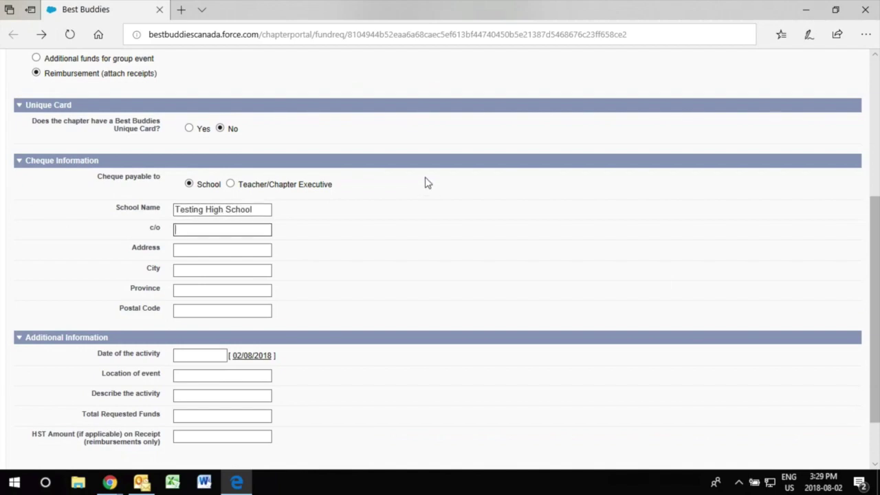
{"action": "key", "text": "Tab"}
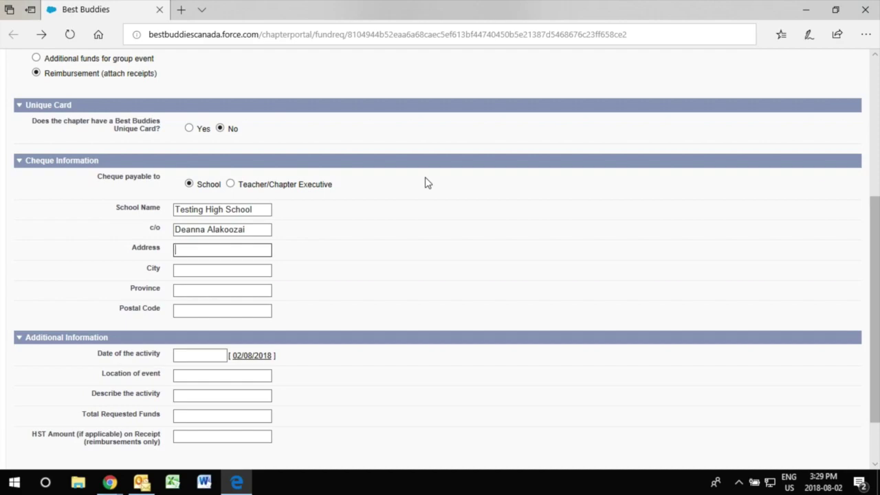
{"action": "key", "text": "Tab"}
{"action": "type", "text": "Toronto"}
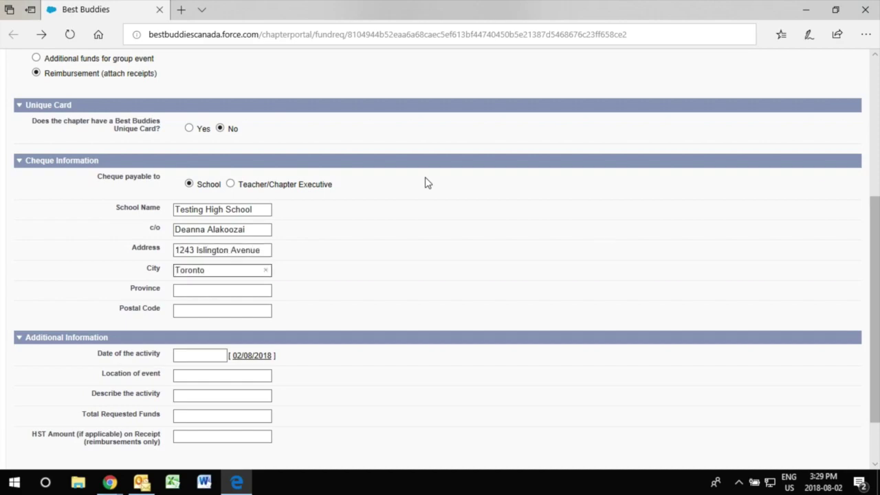
{"action": "key", "text": "Tab"}
{"action": "type", "text": "Ontario"}
{"action": "key", "text": "Tab"}
{"action": "type", "text": "M8X 1"}
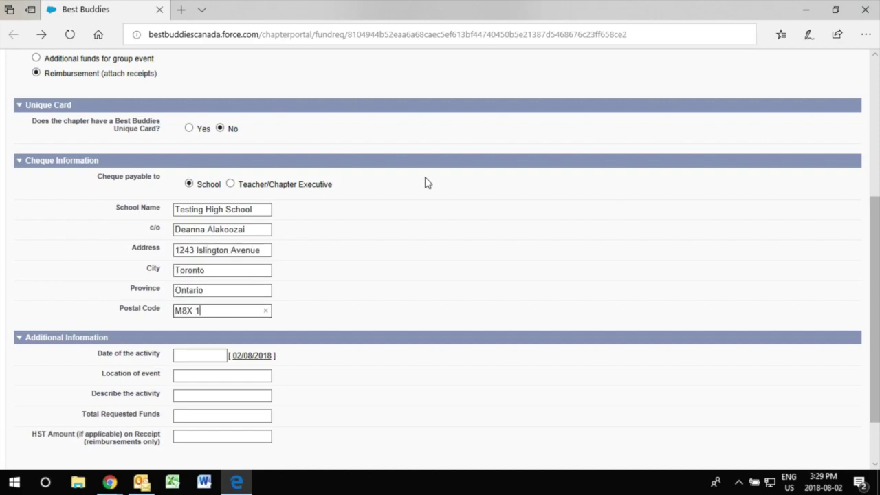
{"action": "type", "text": "Y9"}
{"action": "key", "text": "Tab"}
{"action": "left_click", "coordinate": [199, 355]}
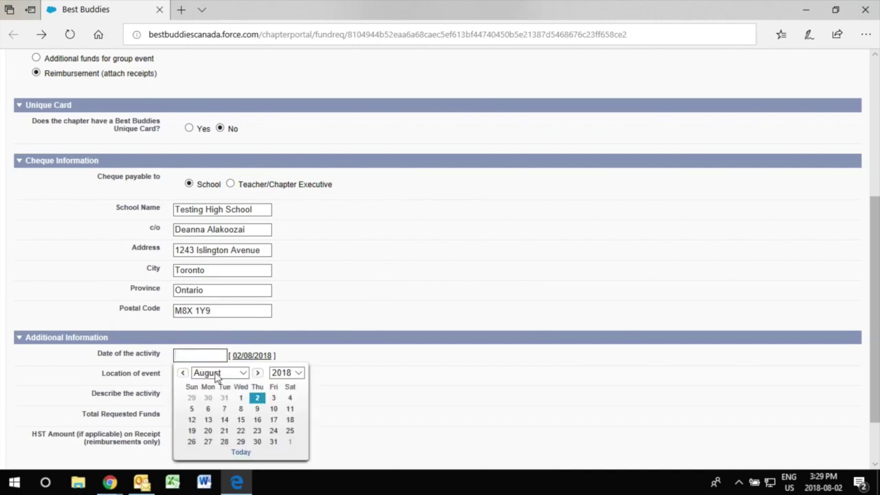
Step: Set the activity date to 14 September, location Testing High School, Pizza Party, $40 requested
{"action": "left_click", "coordinate": [221, 377]}
{"action": "left_click", "coordinate": [217, 383]}
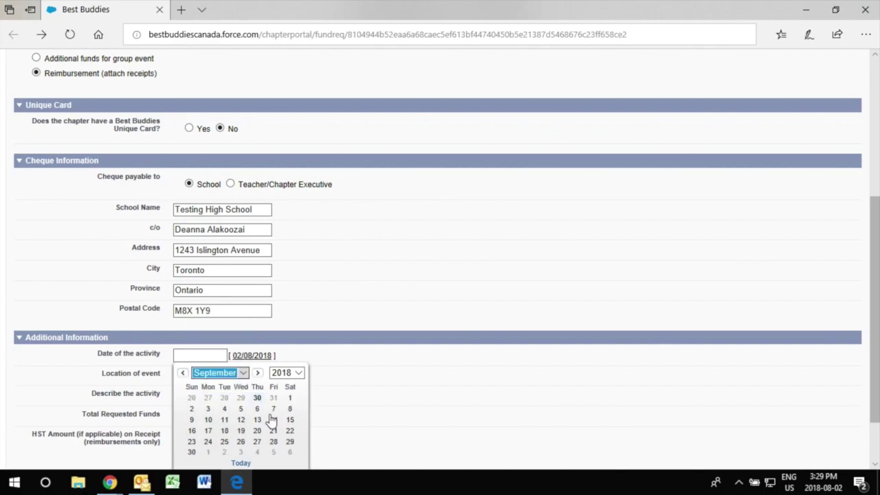
{"action": "left_click", "coordinate": [273, 420]}
{"action": "scroll", "coordinate": [229, 313], "scroll_direction": "down", "scroll_amount": 1}
{"action": "left_click", "coordinate": [229, 314]}
{"action": "type", "text": "Testing"}
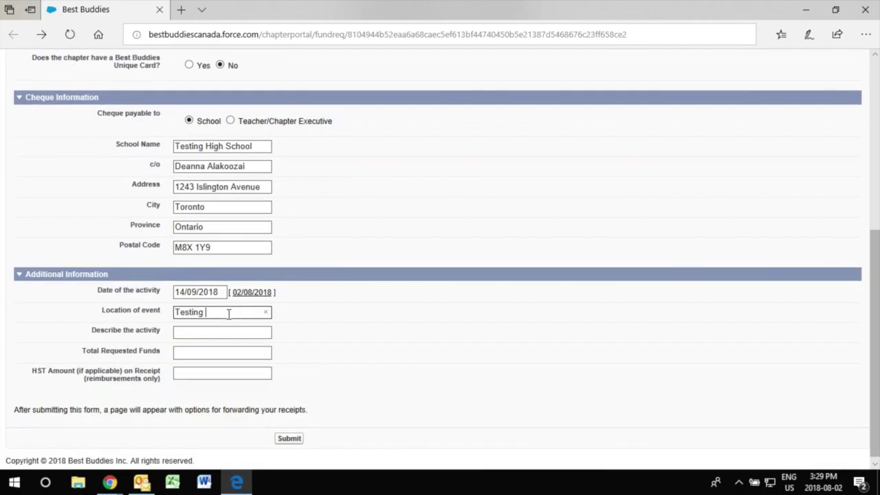
{"action": "type", "text": "High School"}
{"action": "key", "text": "Tab"}
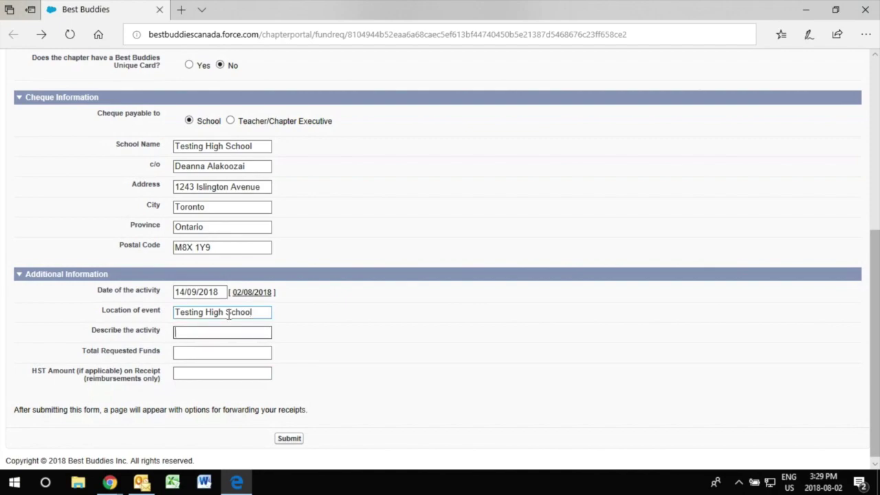
{"action": "type", "text": "Pizza Party"}
{"action": "key", "text": "Tab"}
{"action": "left_click", "coordinate": [224, 348]}
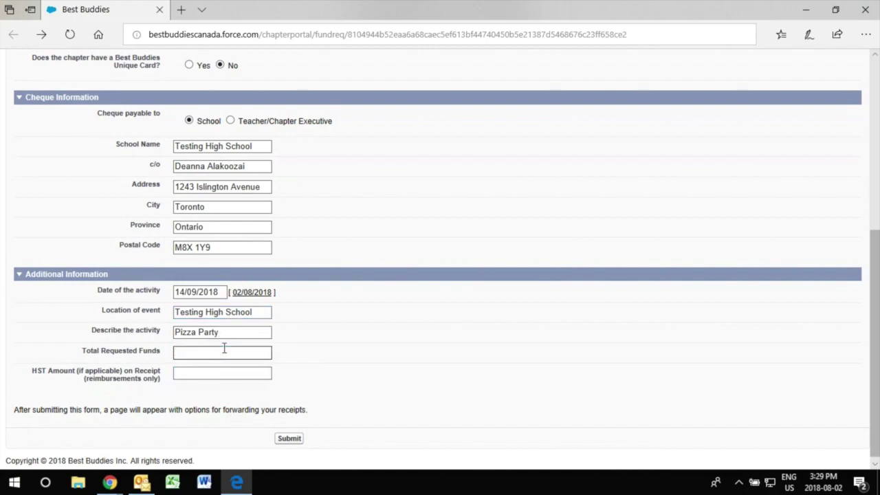
{"action": "type", "text": "$40"}
{"action": "key", "text": "Tab"}
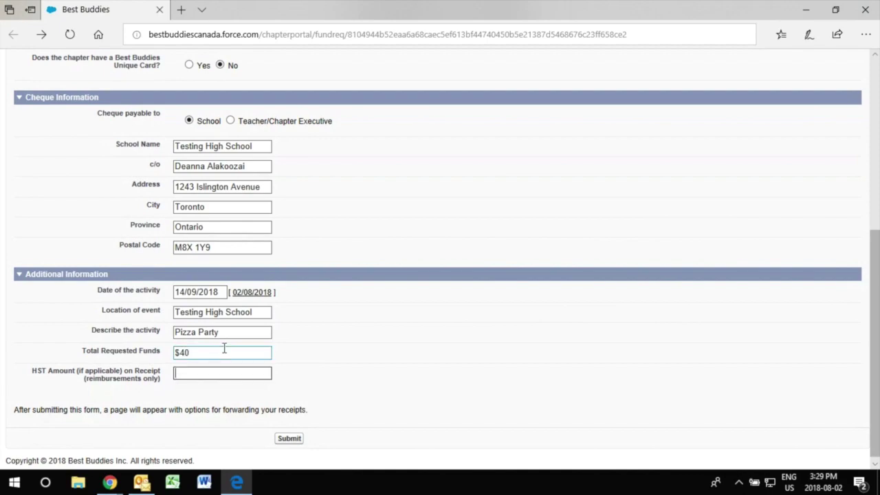
Step: Submit the reimbursement and upload the Receipt file as its attachment
{"action": "left_click", "coordinate": [286, 439]}
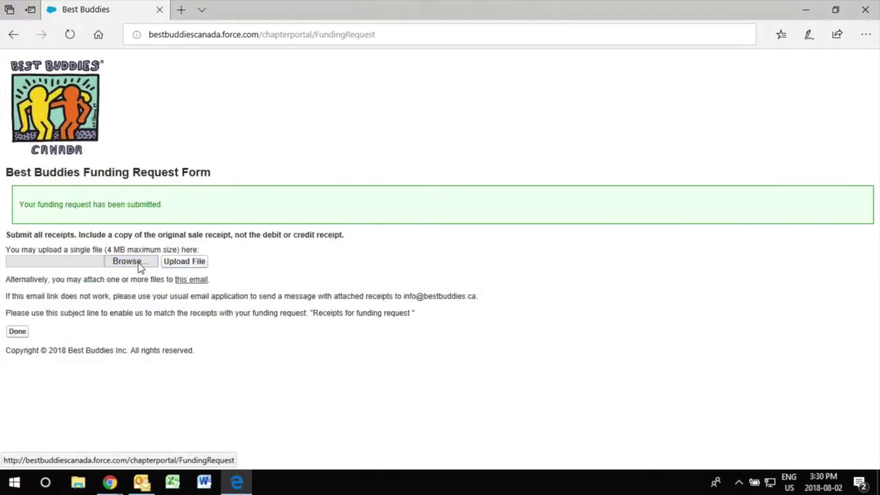
{"action": "left_click", "coordinate": [127, 261]}
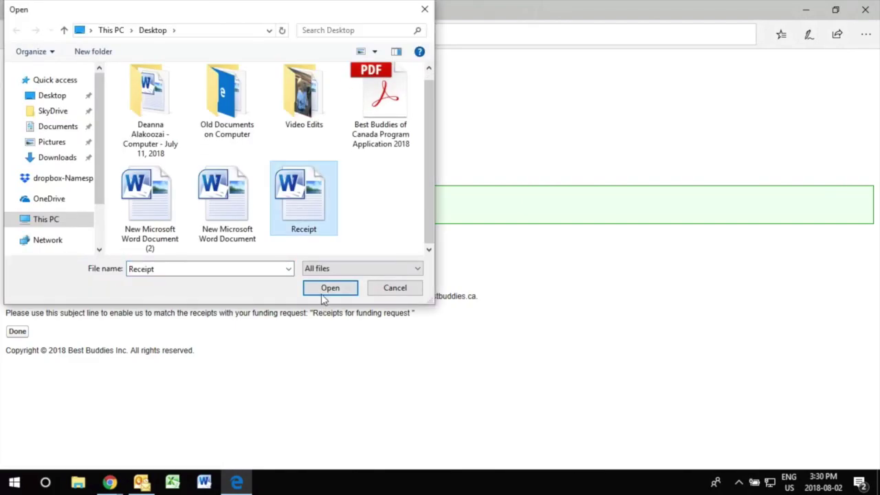
{"action": "left_click", "coordinate": [322, 293]}
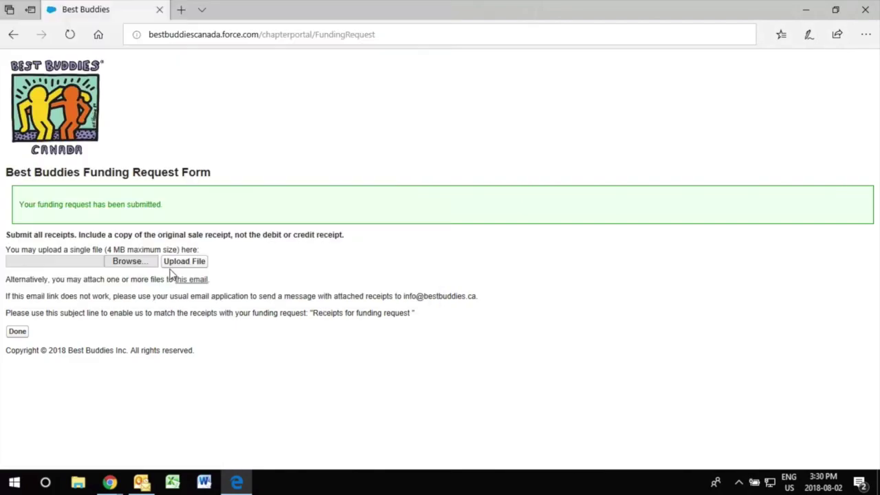
{"action": "left_click", "coordinate": [172, 267]}
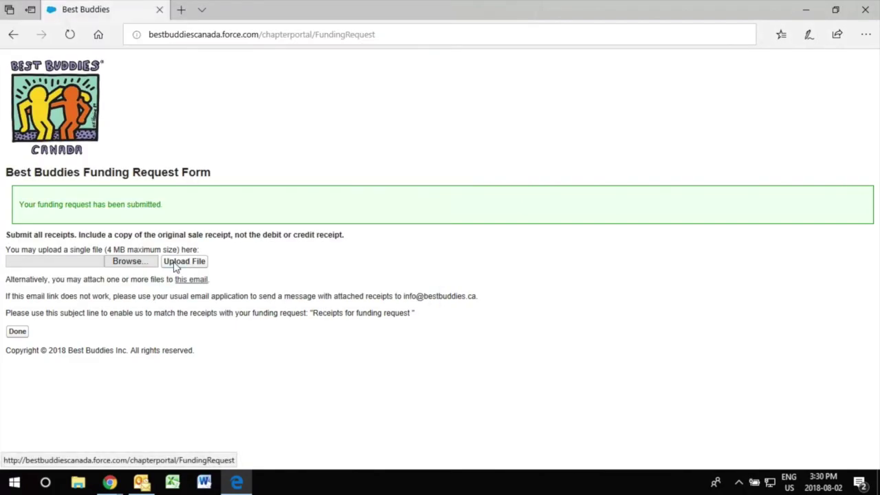
{"action": "left_click", "coordinate": [16, 333]}
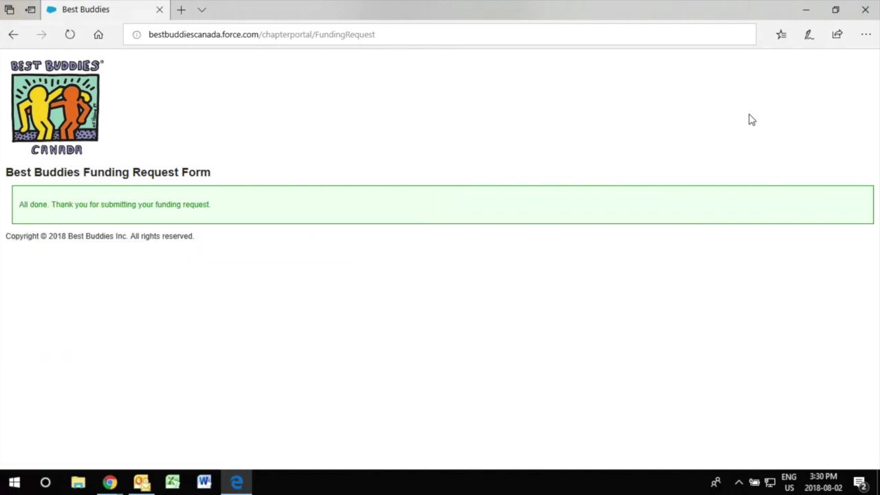